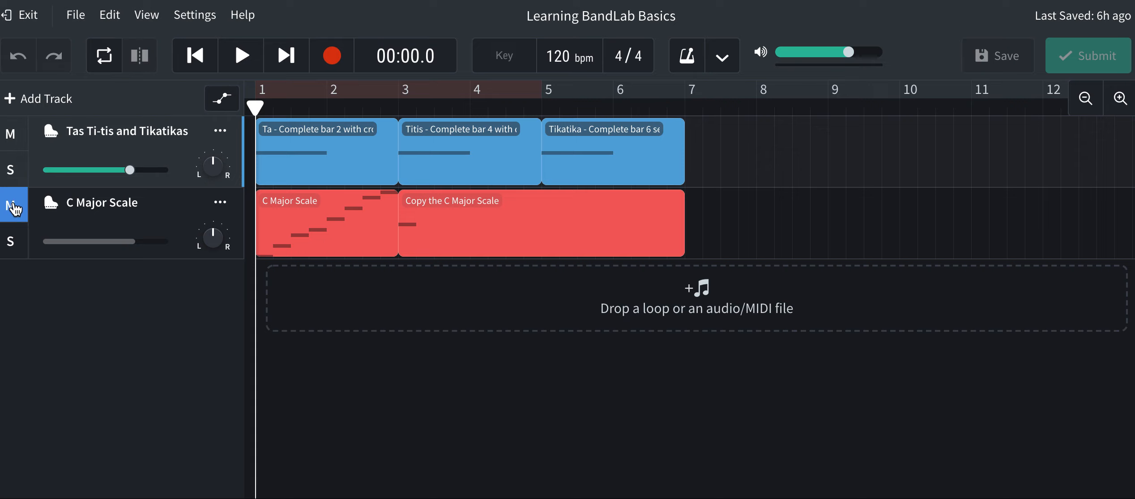
Mute the Tas Ti-tis and Tikatikas track and add a new Instruments track.
{"action": "left_click", "coordinate": [11, 136]}
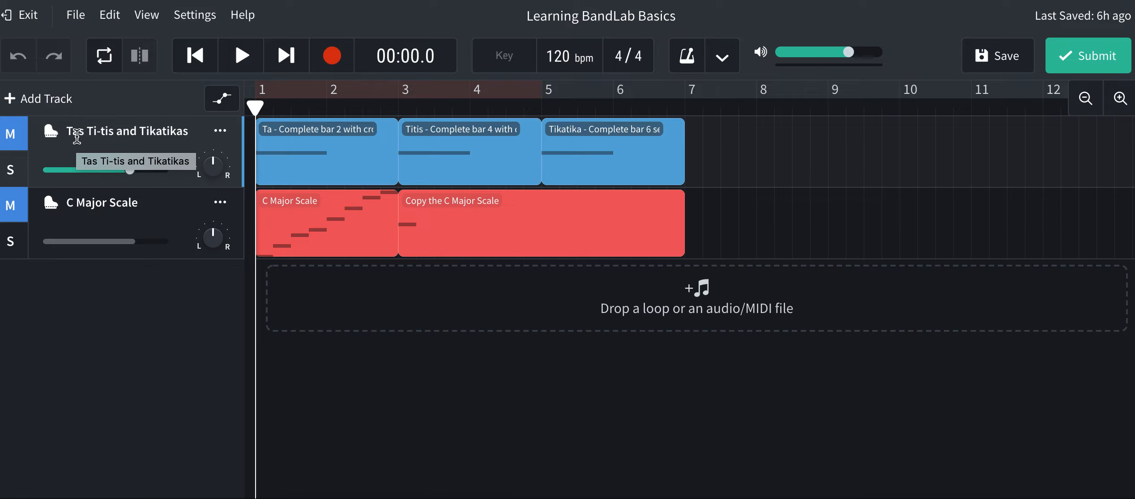
{"action": "left_click", "coordinate": [41, 98]}
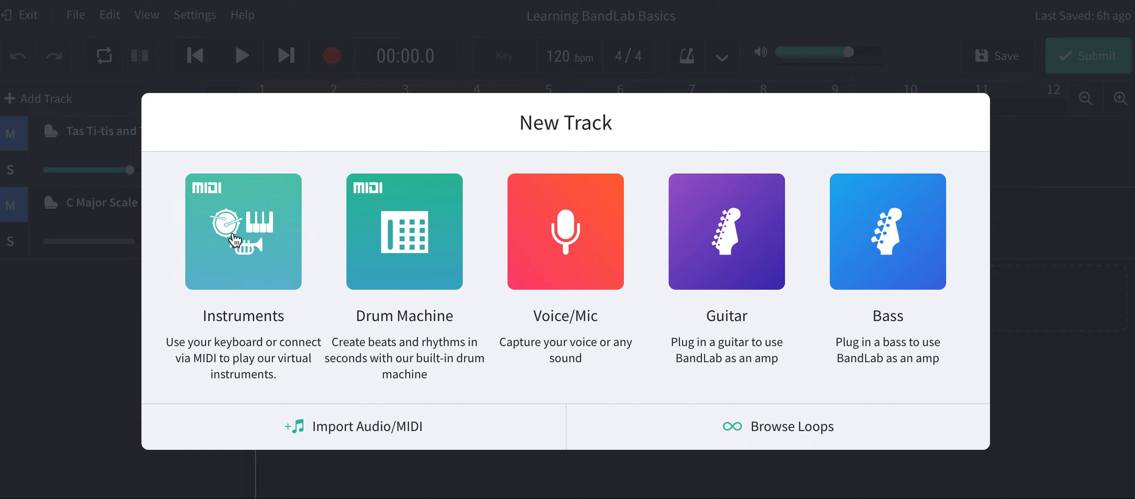
{"action": "left_click", "coordinate": [234, 241]}
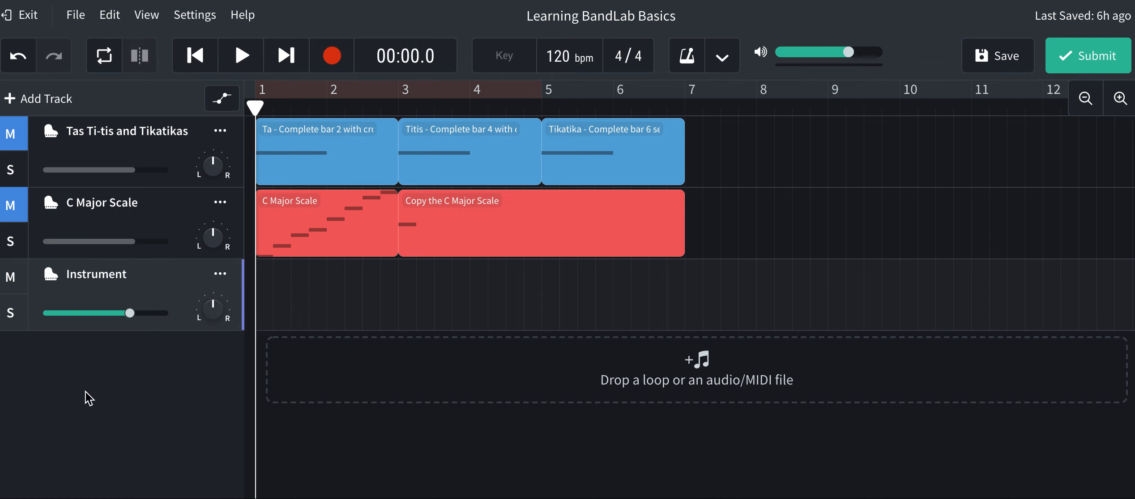
Open the new track's instrument keyboard and try out single notes and a rising scale with the Grand Piano sound.
{"action": "key", "text": "i"}
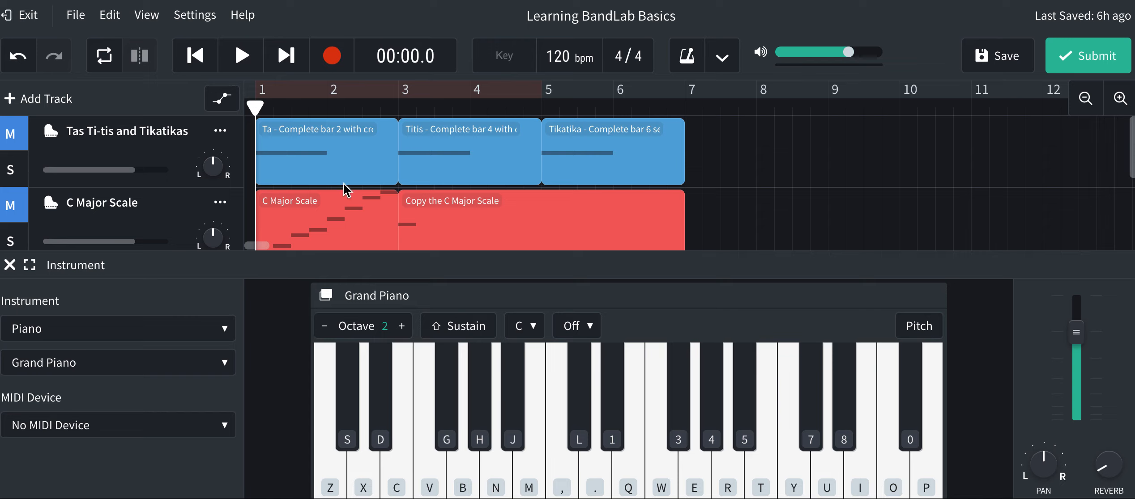
{"action": "scroll", "coordinate": [344, 184], "scroll_direction": "down", "scroll_amount": 3}
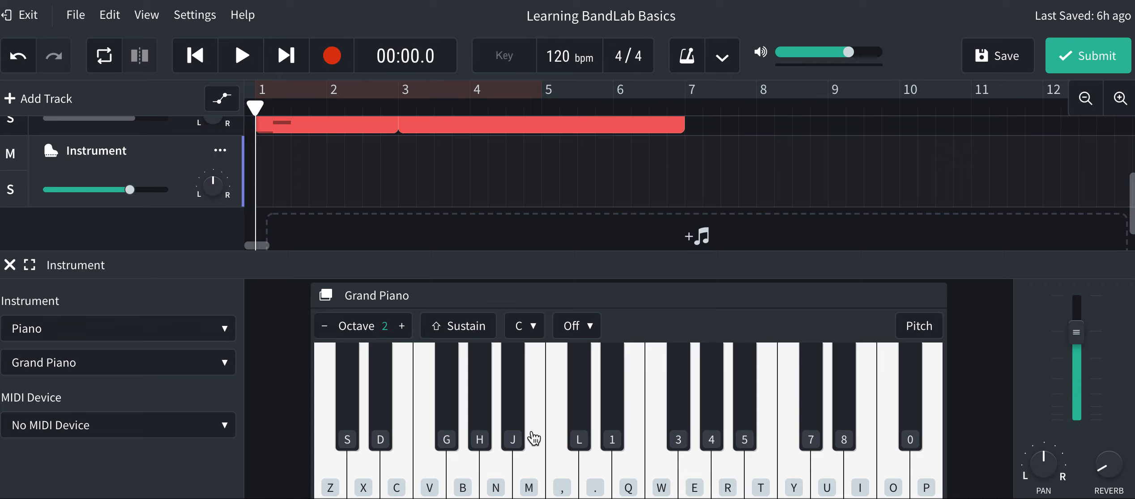
{"action": "left_click", "coordinate": [512, 406]}
{"action": "left_click", "coordinate": [532, 467]}
{"action": "left_click", "coordinate": [681, 408]}
{"action": "key", "text": "z"}
{"action": "key", "text": "x"}
{"action": "key", "text": "c"}
{"action": "key", "text": "v"}
{"action": "key", "text": "b"}
{"action": "key", "text": "n"}
{"action": "key", "text": "m"}
Change the new track's instrument to Guitars, Acoustic Guitar, and audition a few rising notes.
{"action": "left_click", "coordinate": [199, 337]}
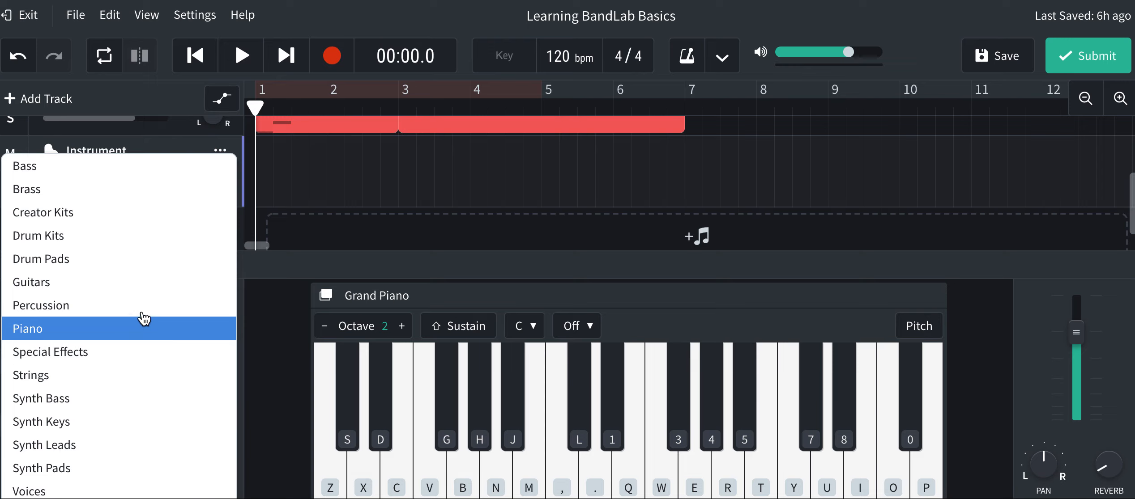
{"action": "left_click", "coordinate": [144, 290]}
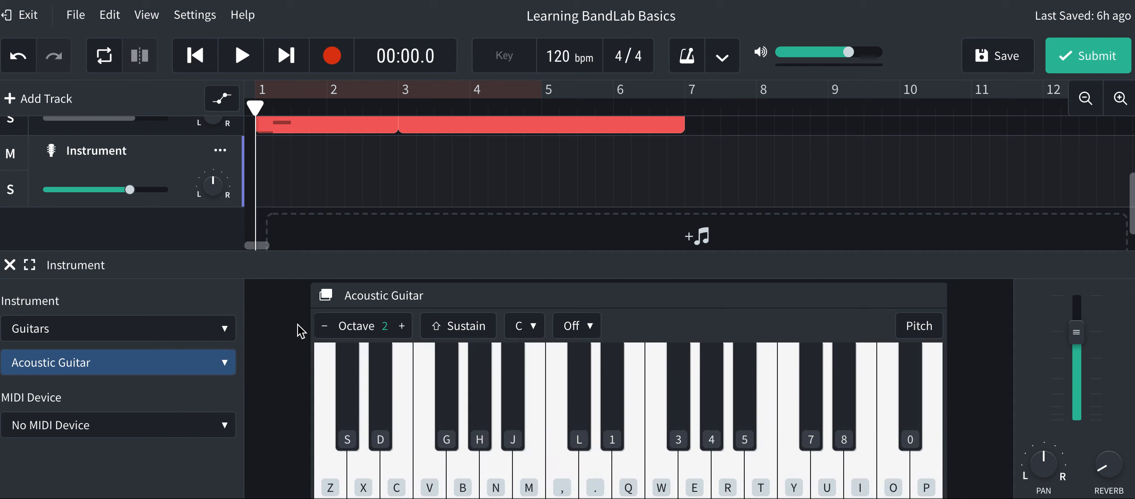
{"action": "key", "text": "z"}
{"action": "key", "text": "x"}
{"action": "key", "text": "c"}
{"action": "key", "text": "v"}
{"action": "key", "text": "b"}
{"action": "key", "text": "comma"}
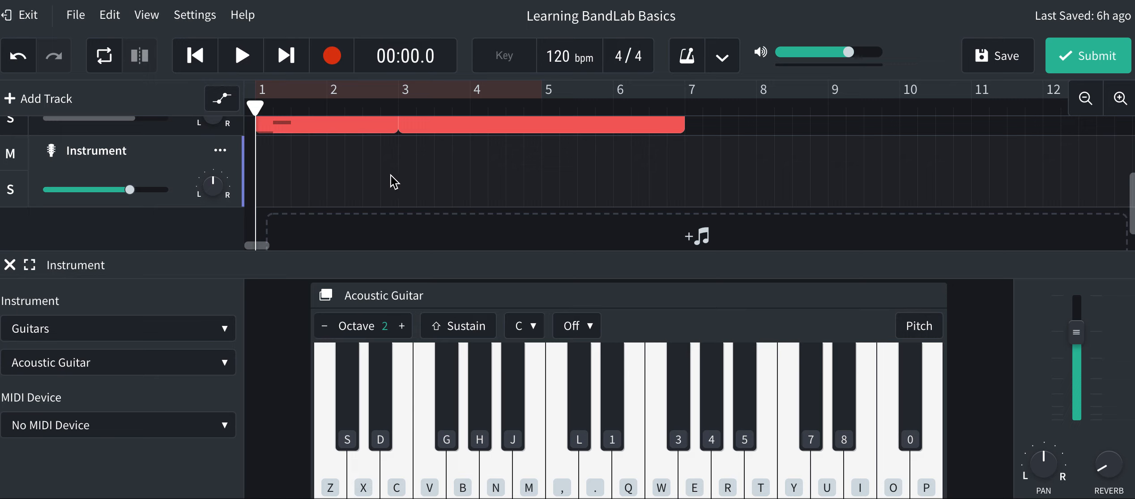
Record the rising notes C, D, E, F on the Acoustic Guitar track from bar 1 and stop recording.
{"action": "left_click", "coordinate": [338, 62]}
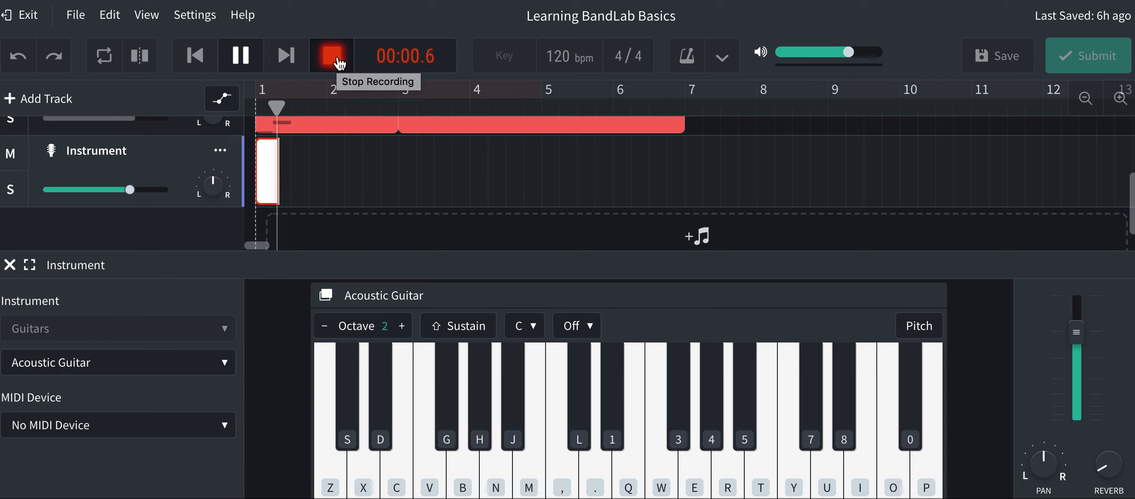
{"action": "key", "text": "x"}
{"action": "key", "text": "c"}
{"action": "key", "text": "v"}
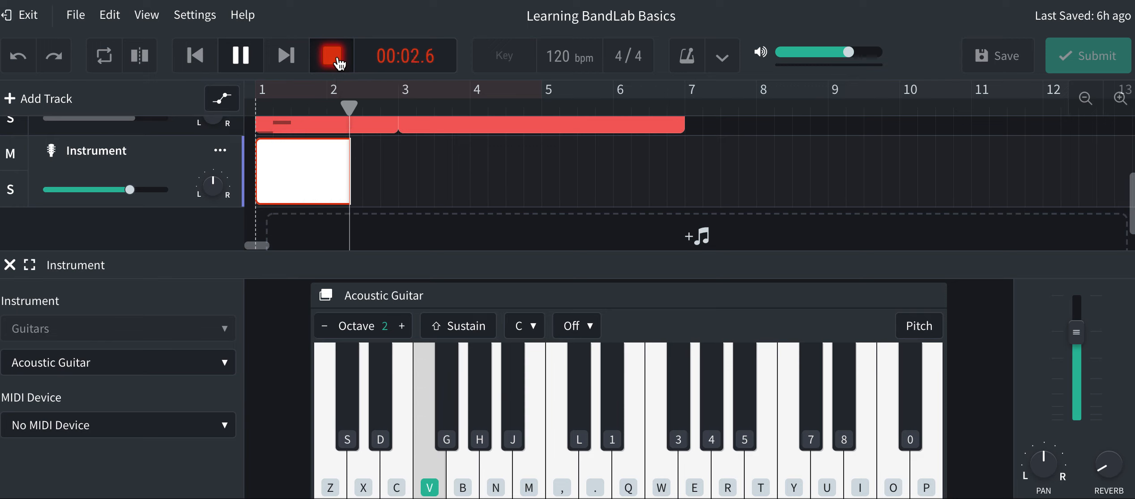
{"action": "left_click", "coordinate": [245, 63]}
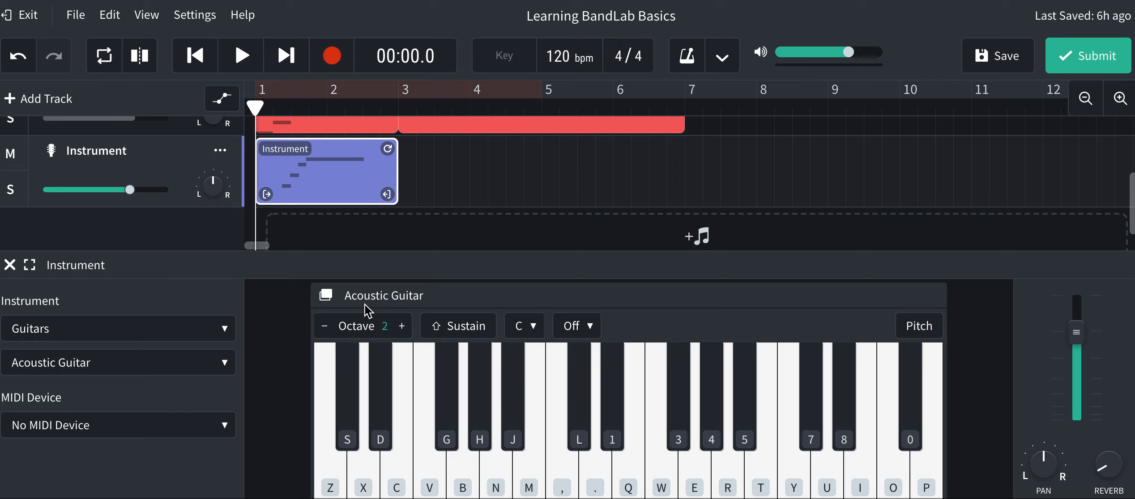
Create an empty region from bar 3 to bar 7 and draw consecutive notes C2, D2, E2 and F2 between 2.3 and 3.2.
{"action": "left_click", "coordinate": [449, 175]}
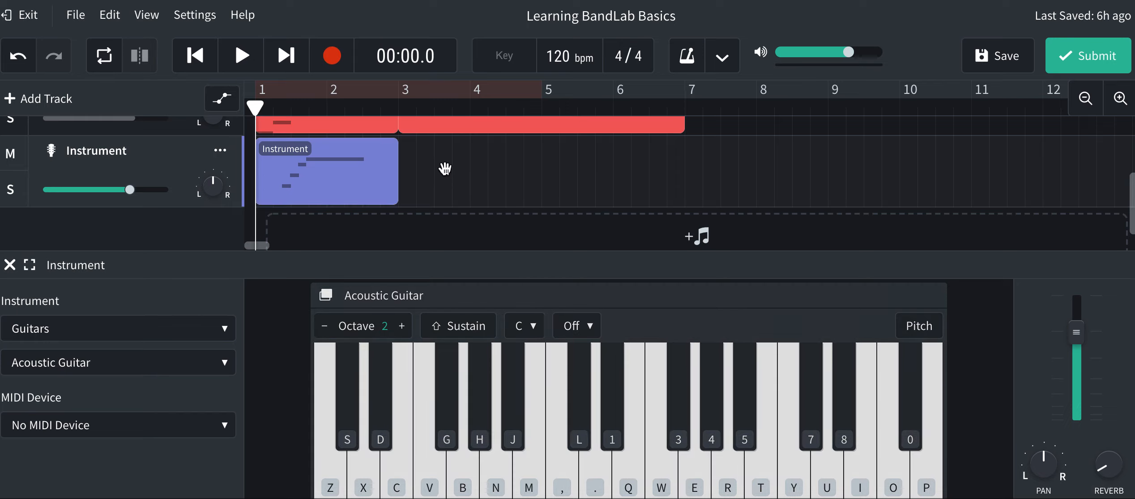
{"action": "double_click", "coordinate": [444, 171]}
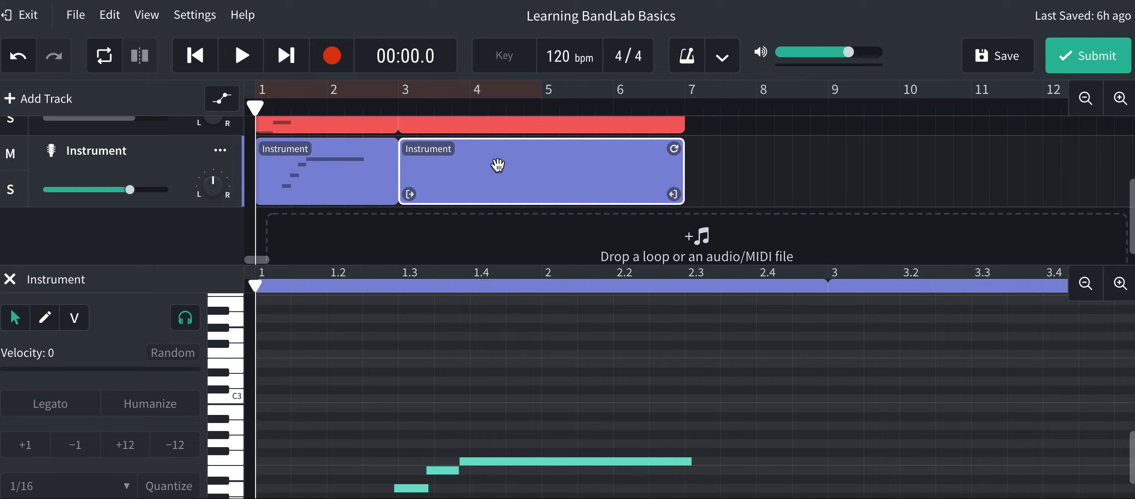
{"action": "scroll", "coordinate": [489, 400], "scroll_direction": "down", "scroll_amount": 3}
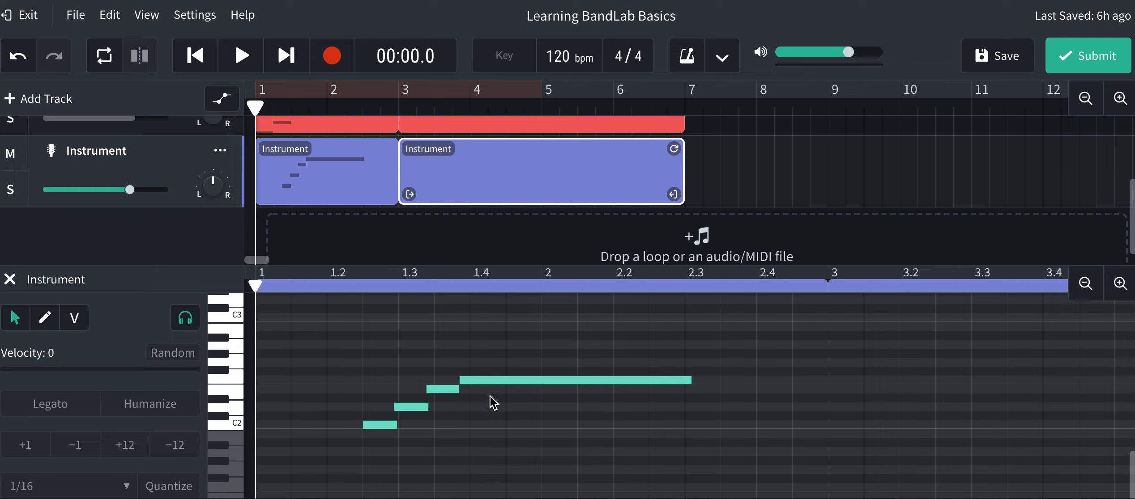
{"action": "scroll", "coordinate": [492, 403], "scroll_direction": "down", "scroll_amount": 1}
{"action": "scroll", "coordinate": [492, 403], "scroll_direction": "right", "scroll_amount": 5}
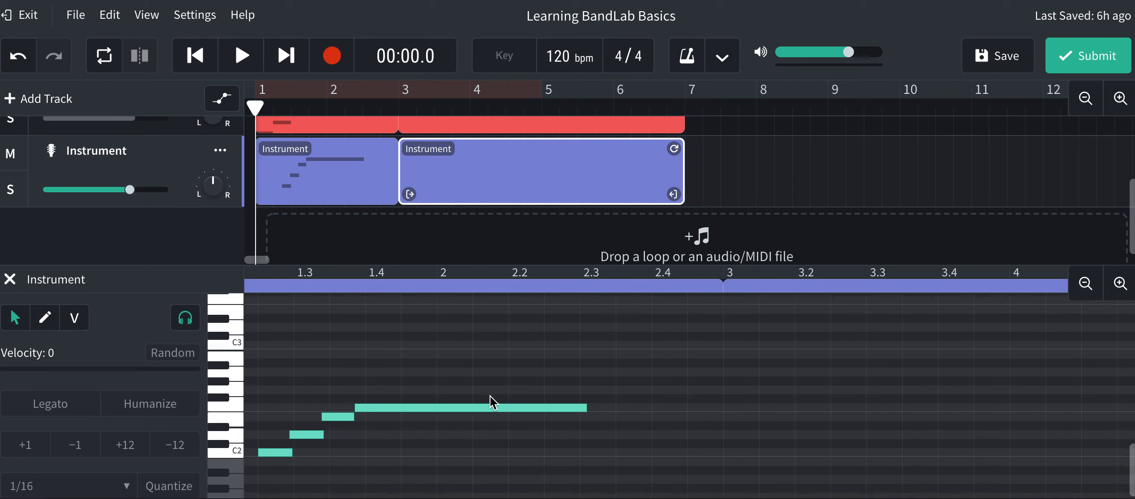
{"action": "left_click", "coordinate": [50, 317]}
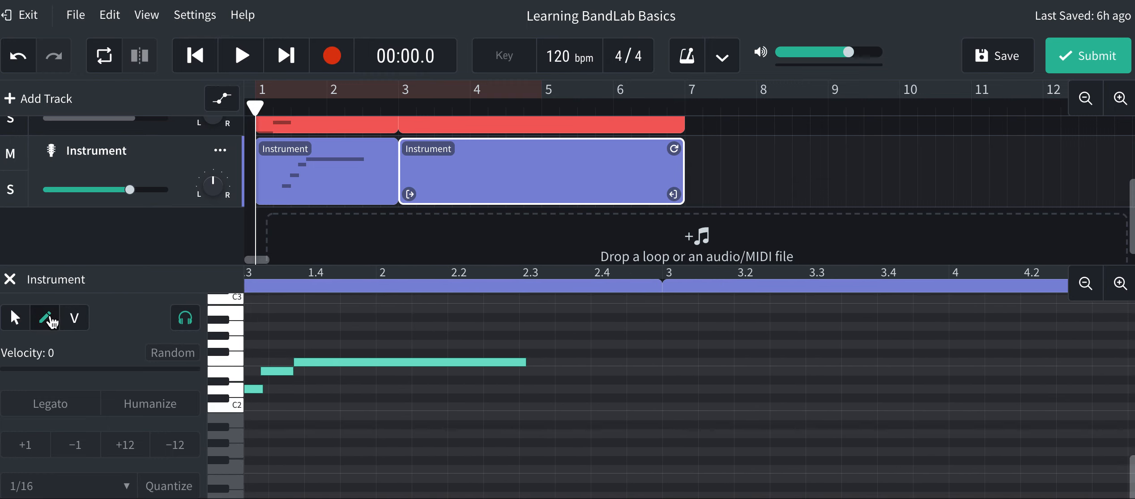
{"action": "left_click", "coordinate": [574, 407]}
{"action": "left_click", "coordinate": [611, 390]}
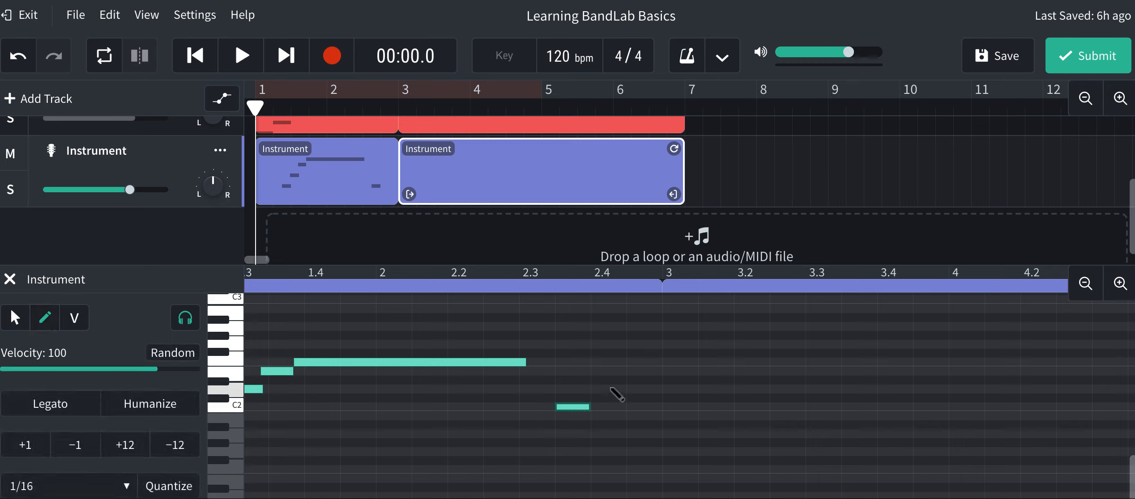
{"action": "left_click", "coordinate": [647, 371]}
{"action": "left_click", "coordinate": [680, 363]}
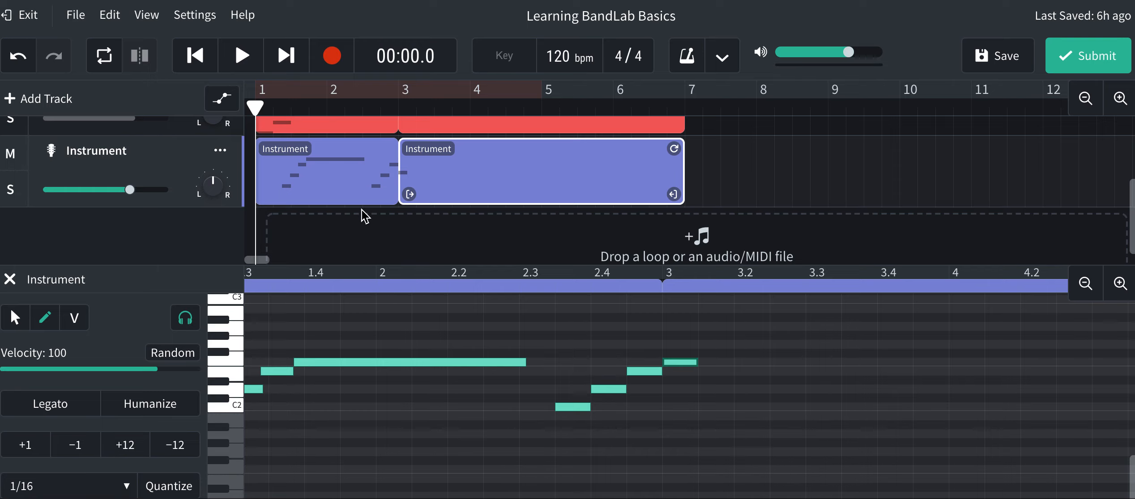
Move the playhead to the project's end and back to the start, and play the guitar phrase with a pause along the way.
{"action": "scroll", "coordinate": [365, 216], "scroll_direction": "up", "scroll_amount": 3}
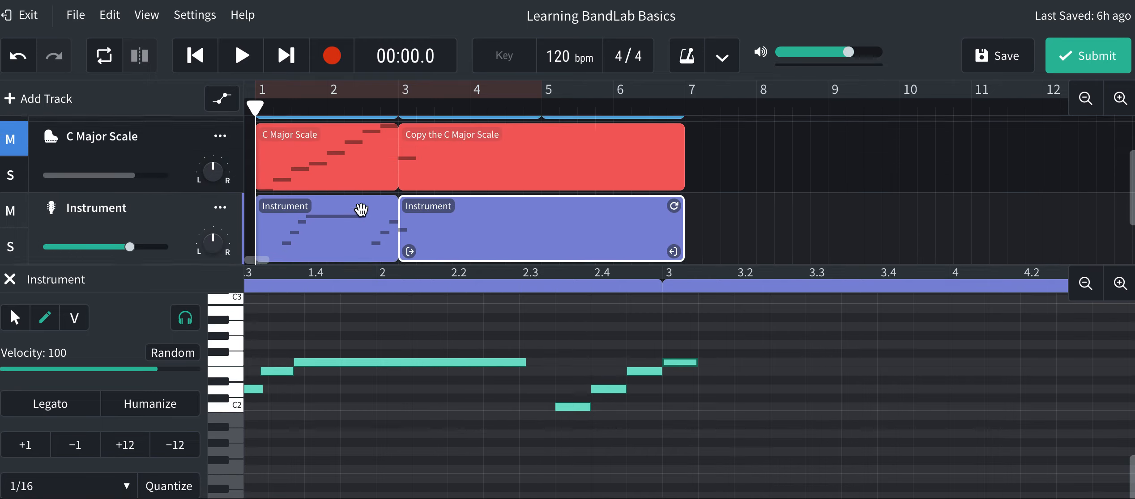
{"action": "scroll", "coordinate": [360, 209], "scroll_direction": "down", "scroll_amount": 1}
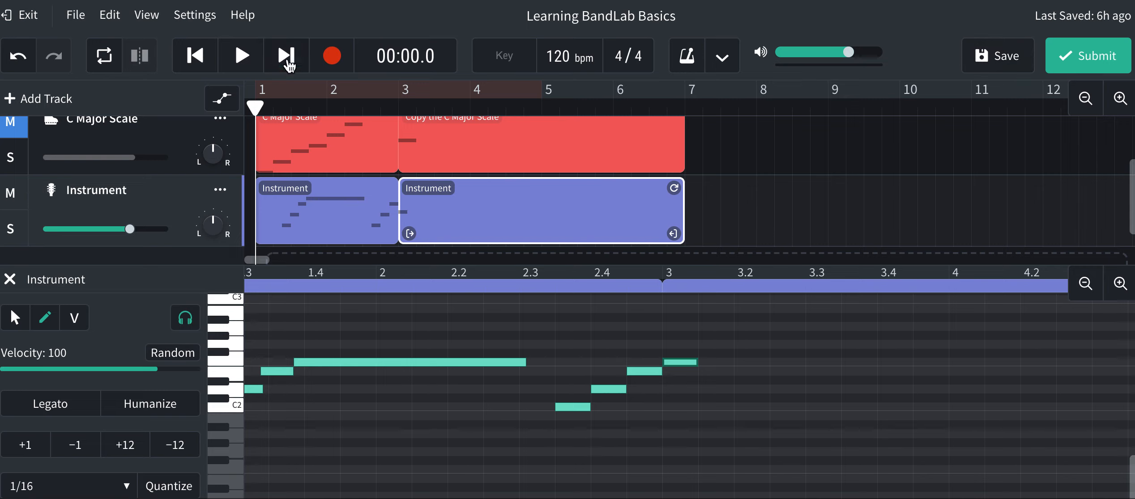
{"action": "left_click", "coordinate": [200, 60]}
{"action": "left_click", "coordinate": [288, 60]}
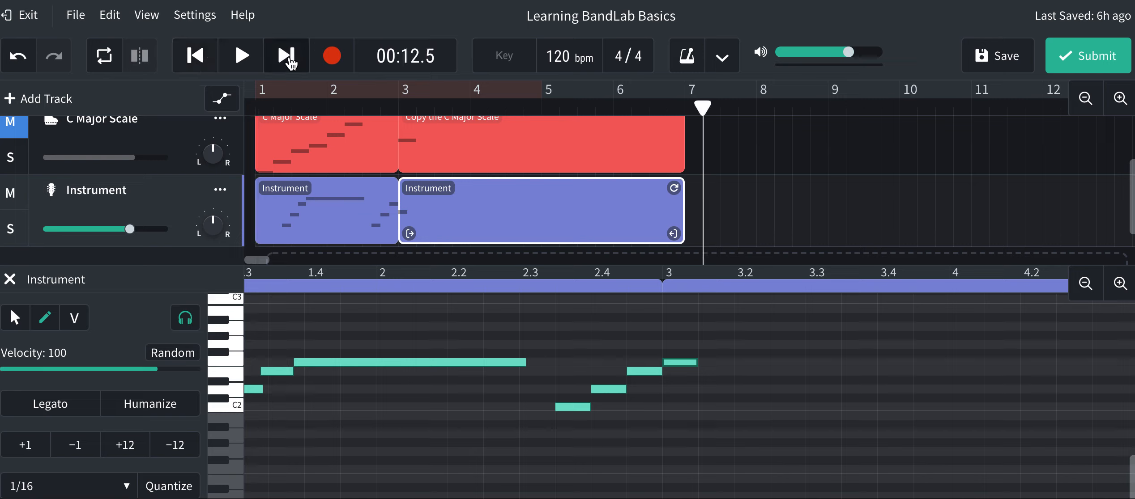
{"action": "left_click", "coordinate": [205, 57]}
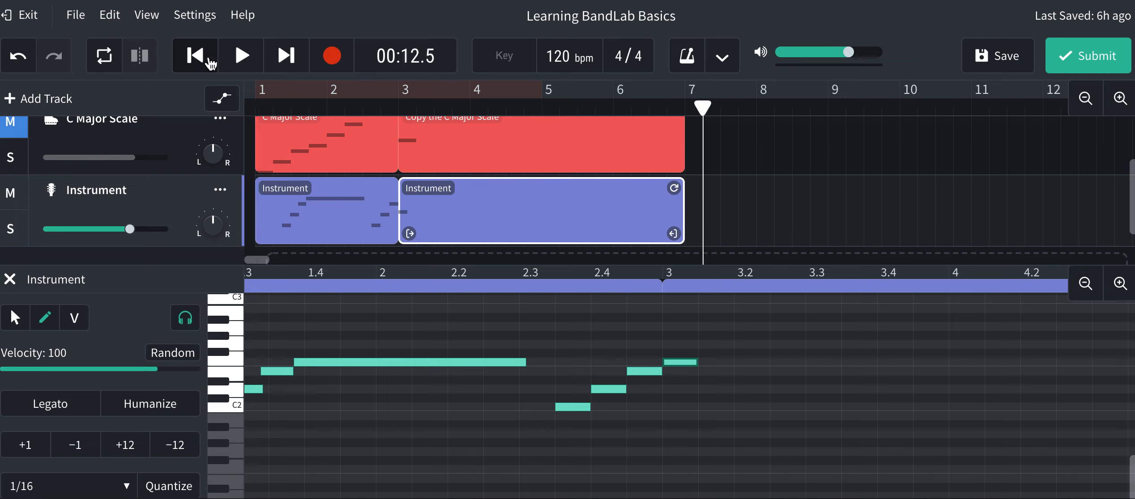
{"action": "left_click", "coordinate": [242, 57]}
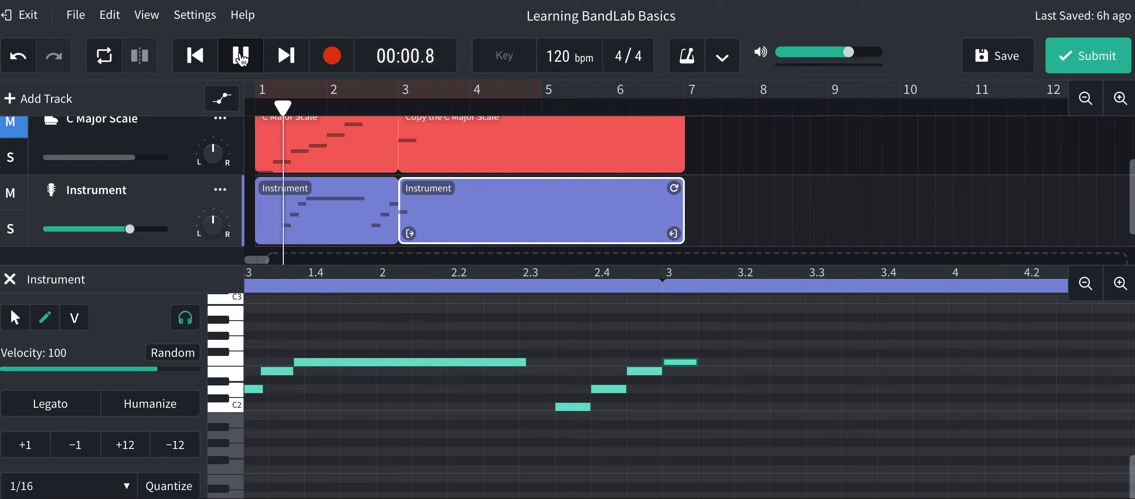
{"action": "left_click", "coordinate": [241, 57]}
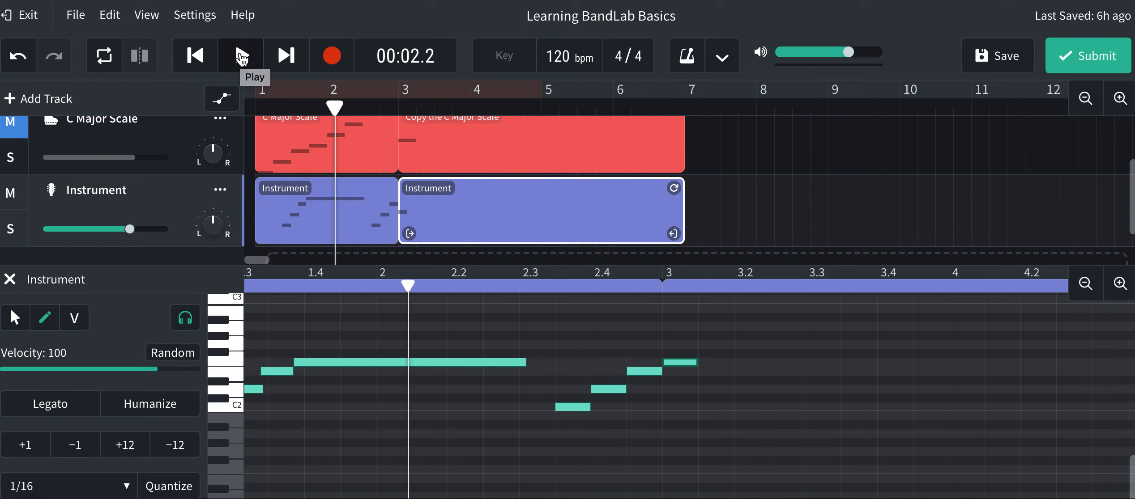
{"action": "left_click", "coordinate": [242, 57]}
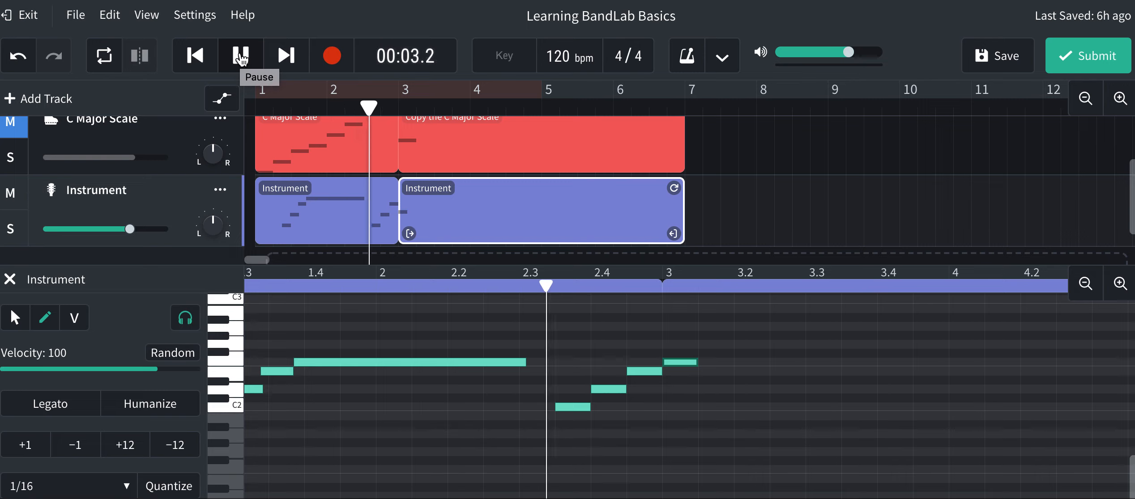
{"action": "left_click", "coordinate": [242, 57]}
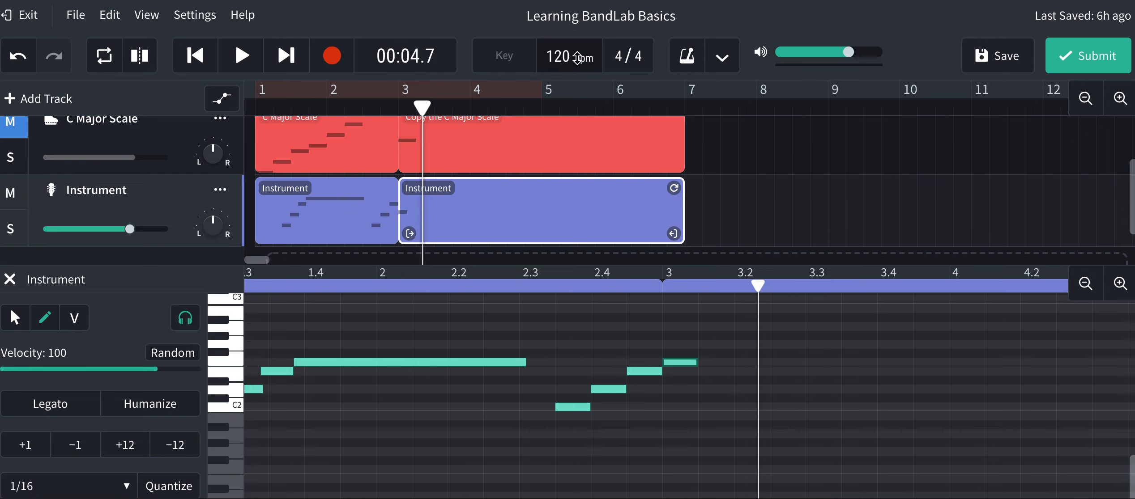
Raise the tempo to 153 bpm and play the project from the start to hear it.
{"action": "left_click_drag", "start_coordinate": [565, 58], "coordinate": [558, 0]}
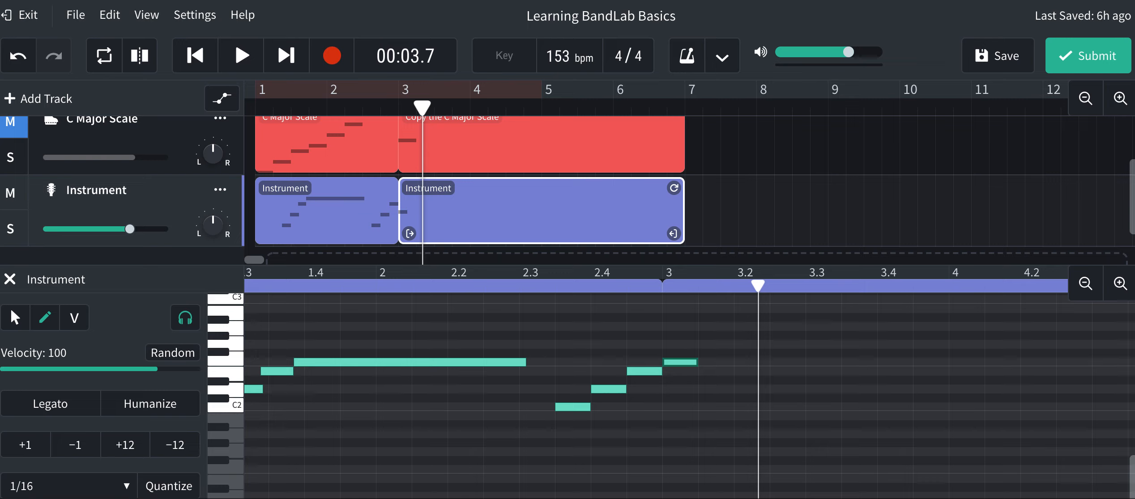
{"action": "left_click", "coordinate": [195, 55]}
{"action": "left_click", "coordinate": [240, 56]}
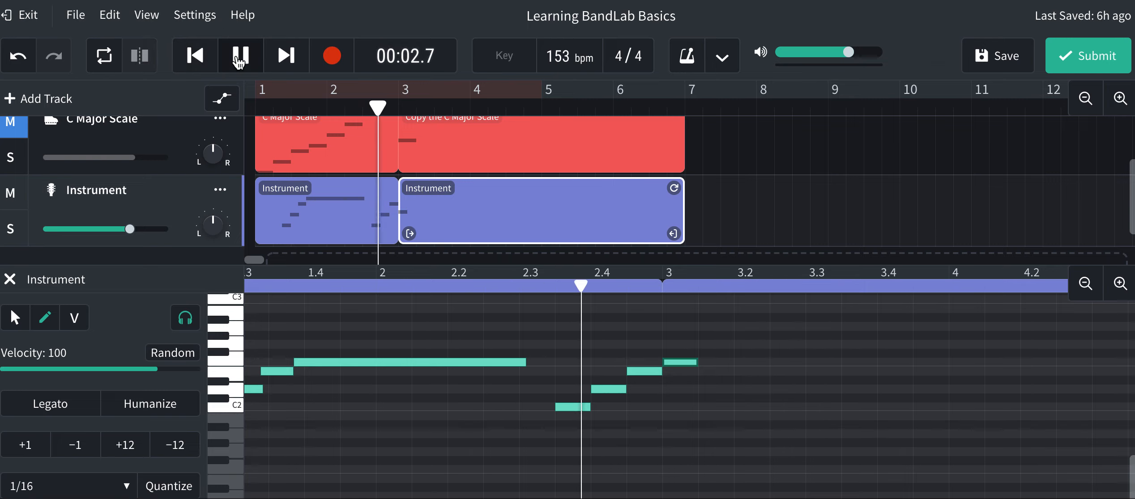
{"action": "left_click", "coordinate": [239, 57]}
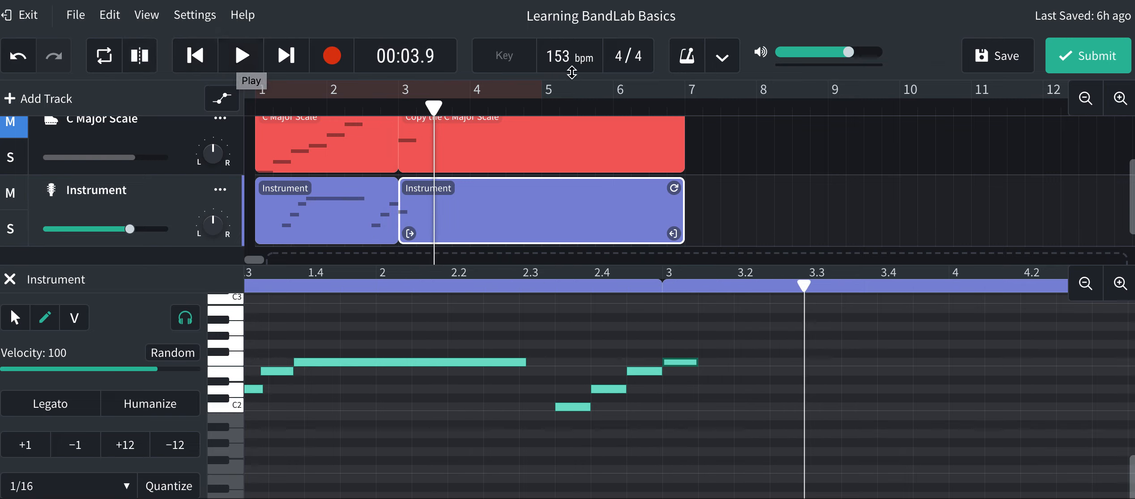
Lower the tempo to 85 bpm and play the project from the start to hear it.
{"action": "left_click_drag", "start_coordinate": [566, 57], "coordinate": [558, 264]}
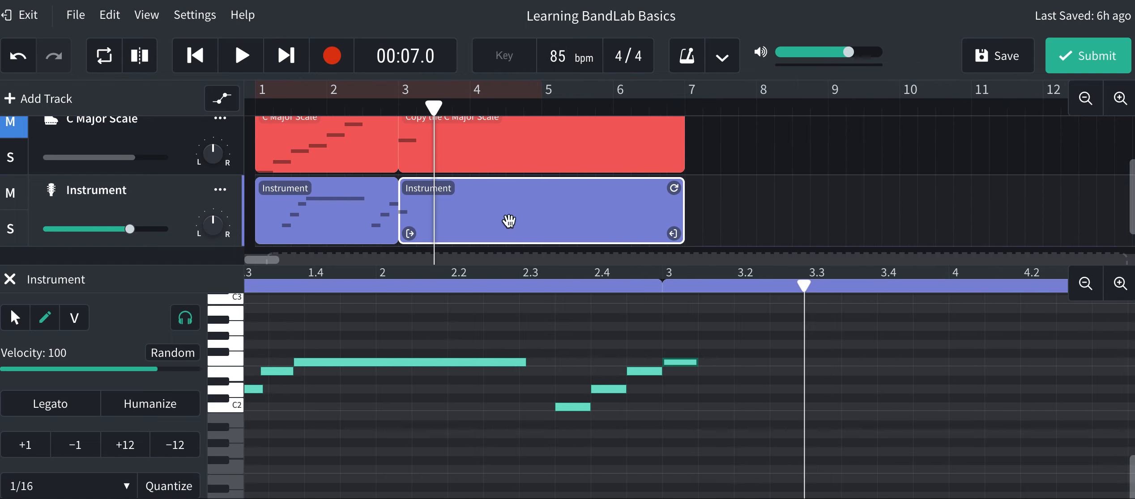
{"action": "left_click", "coordinate": [200, 57]}
{"action": "left_click", "coordinate": [249, 57]}
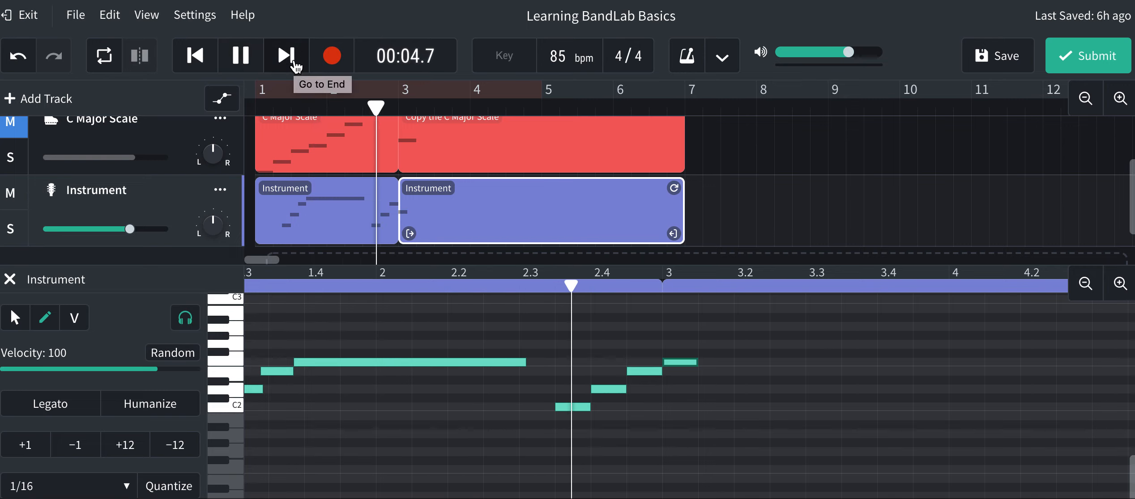
{"action": "left_click", "coordinate": [241, 57]}
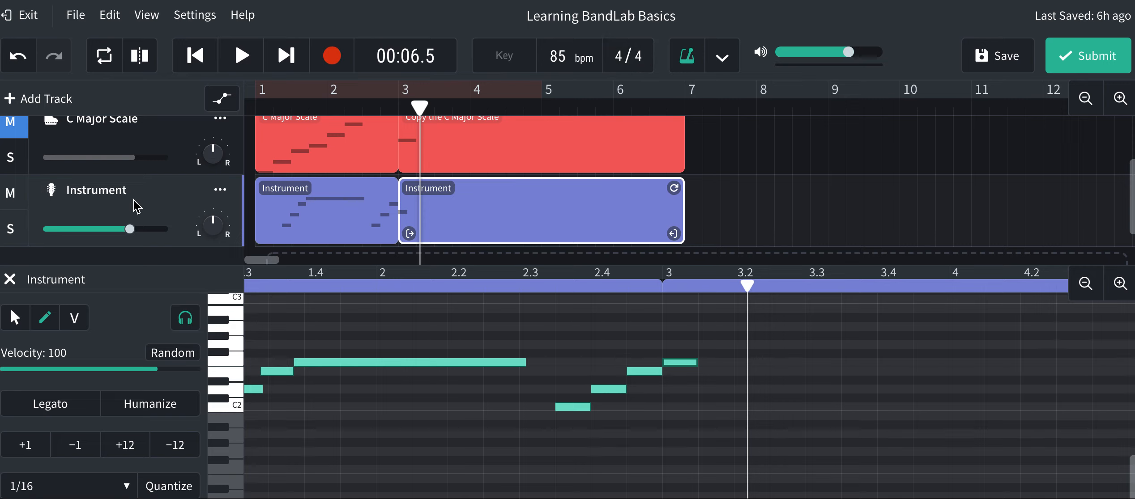
Continue playback with the metronome enabled and pause it around bar 5.
{"action": "key", "text": "space"}
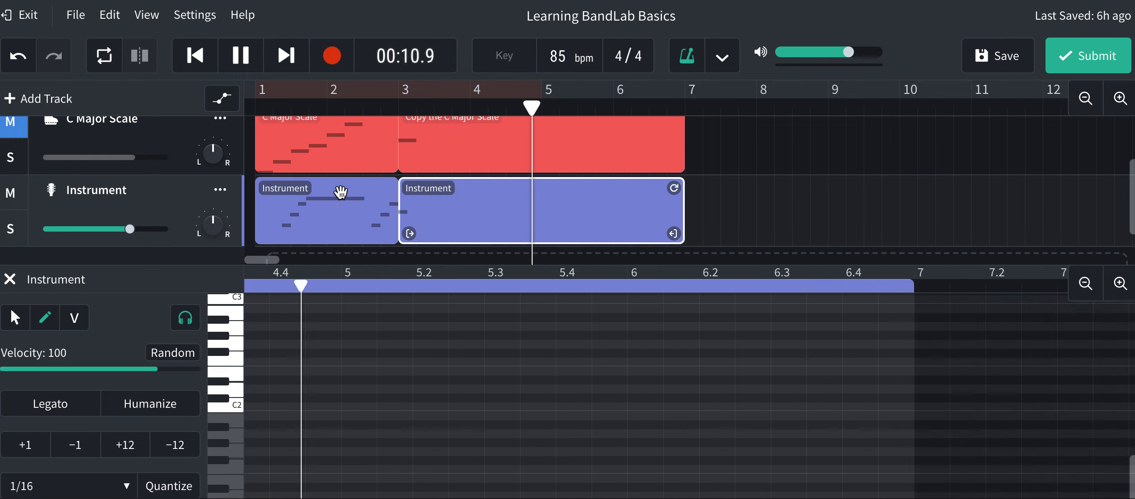
{"action": "key", "text": "space"}
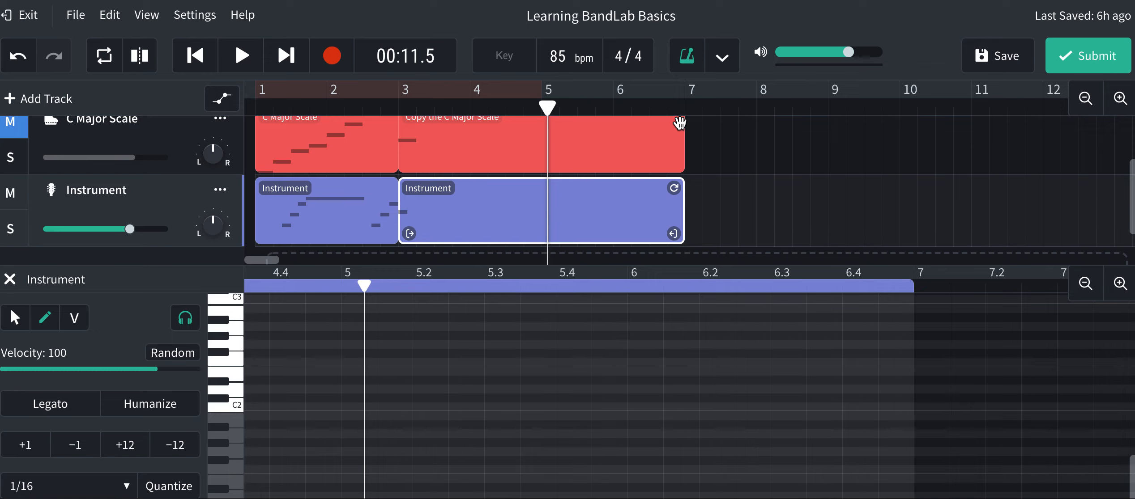
{"action": "scroll", "coordinate": [735, 167], "scroll_direction": "up", "scroll_amount": 2}
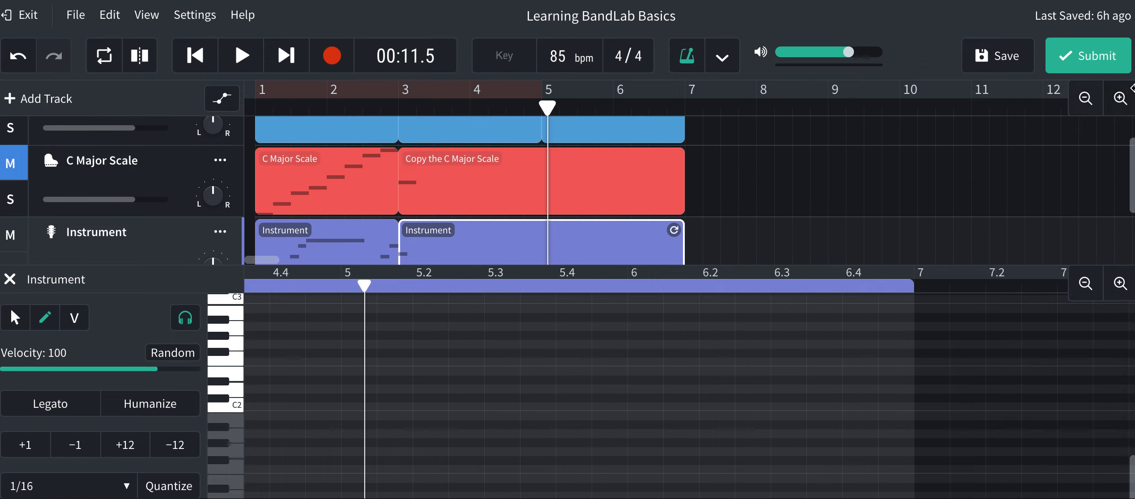
Examine the arrangement timeline zoomed out and zoomed in, return to its start, and bring the guitar track's regions into view.
{"action": "left_click", "coordinate": [1085, 104]}
{"action": "left_click", "coordinate": [1085, 103]}
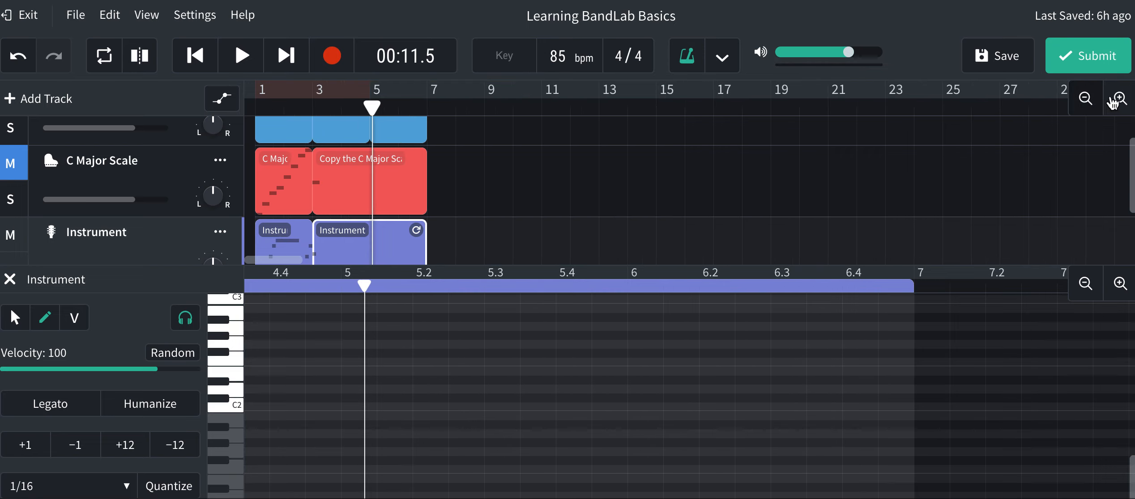
{"action": "left_click", "coordinate": [1120, 101]}
{"action": "left_click", "coordinate": [1120, 101]}
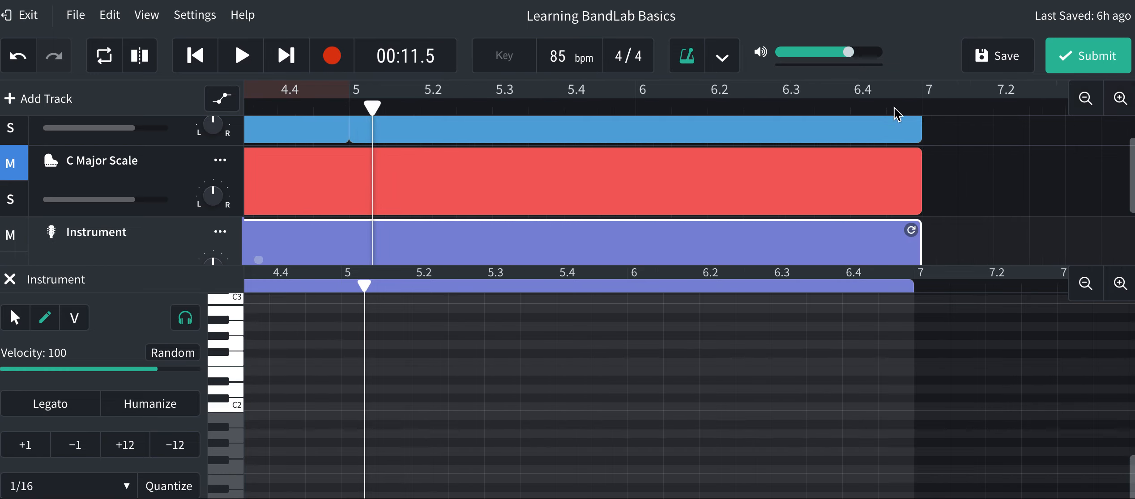
{"action": "scroll", "coordinate": [892, 111], "scroll_direction": "left", "scroll_amount": 10}
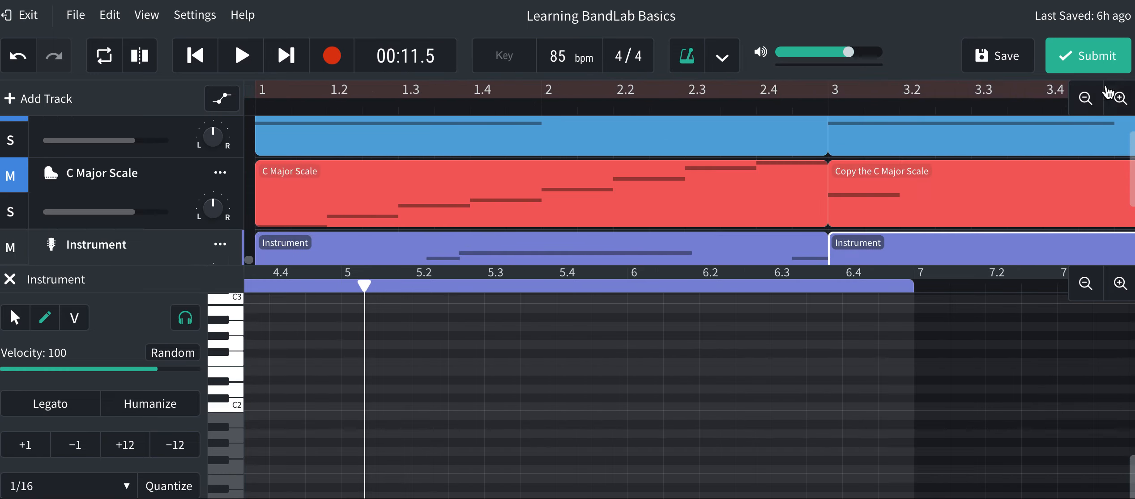
{"action": "left_click", "coordinate": [1084, 101]}
{"action": "left_click", "coordinate": [1086, 103]}
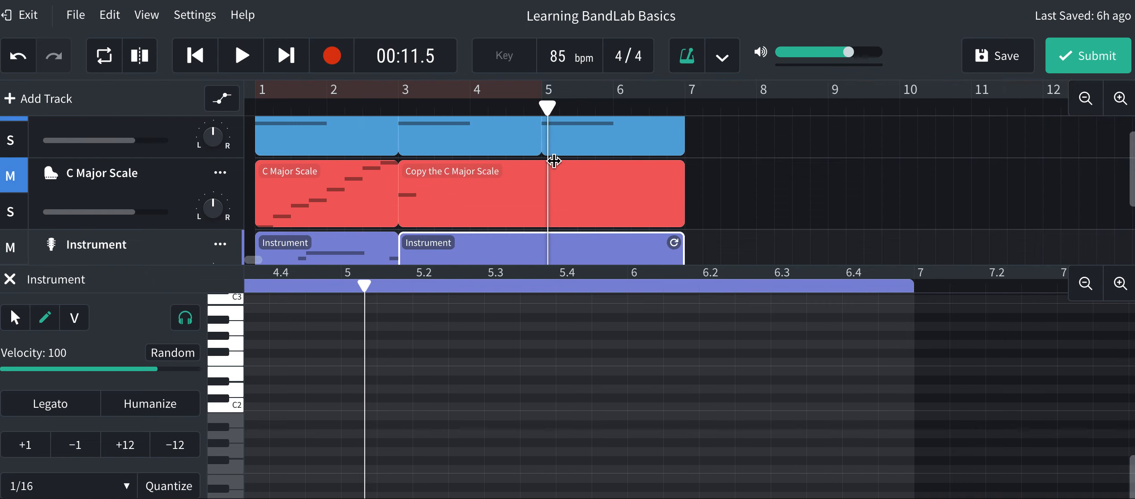
{"action": "scroll", "coordinate": [554, 161], "scroll_direction": "down", "scroll_amount": 1}
{"action": "scroll", "coordinate": [554, 161], "scroll_direction": "down", "scroll_amount": 1}
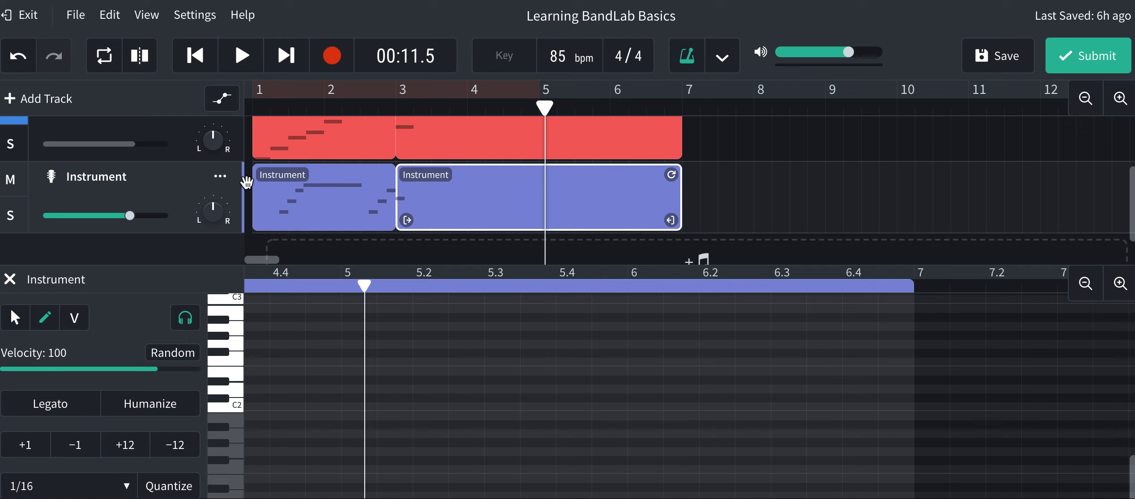
Inspect the guitar notes in bars 1 to 3 of the piano roll at a wider and a closer zoom.
{"action": "scroll", "coordinate": [654, 327], "scroll_direction": "left", "scroll_amount": 5}
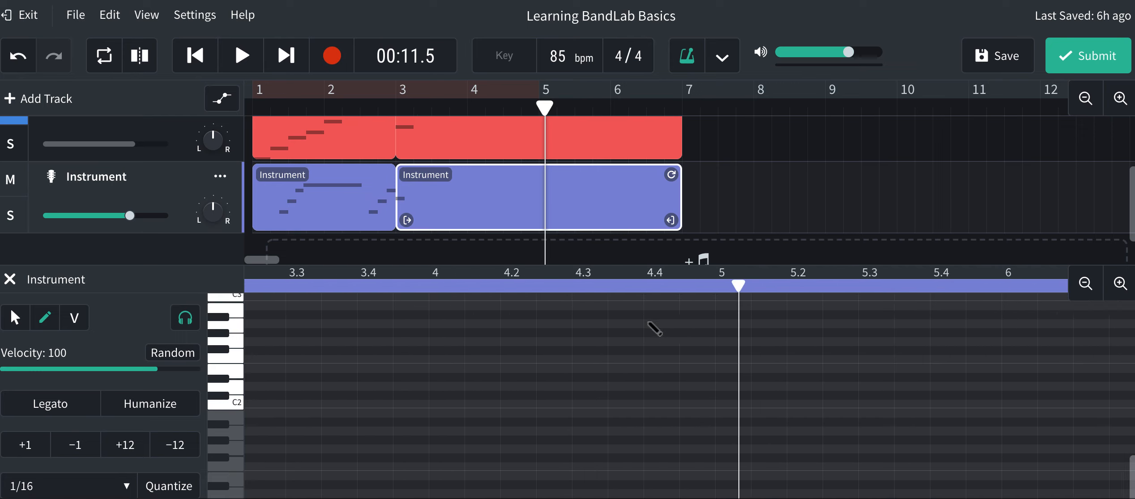
{"action": "scroll", "coordinate": [653, 327], "scroll_direction": "left", "scroll_amount": 6}
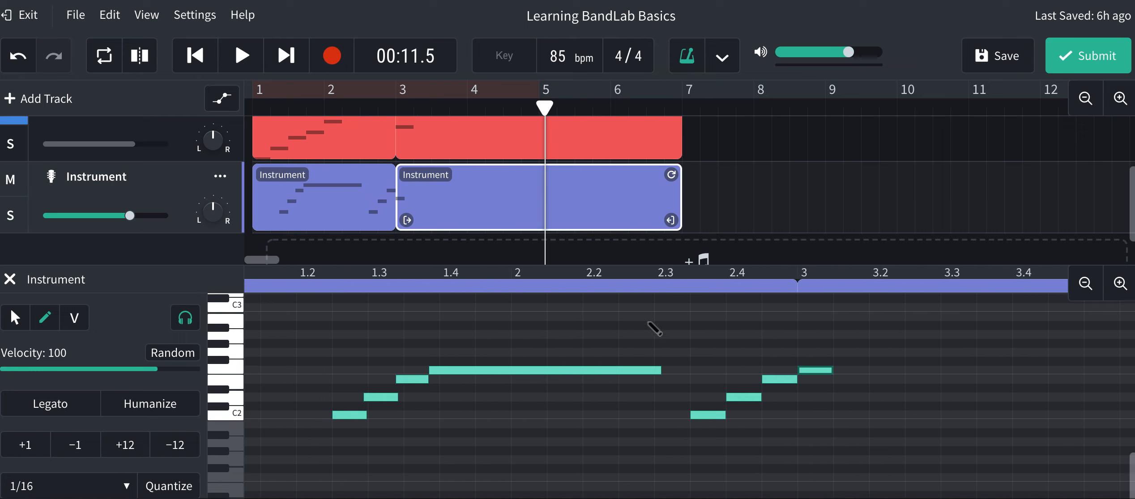
{"action": "scroll", "coordinate": [465, 445], "scroll_direction": "up", "scroll_amount": 1}
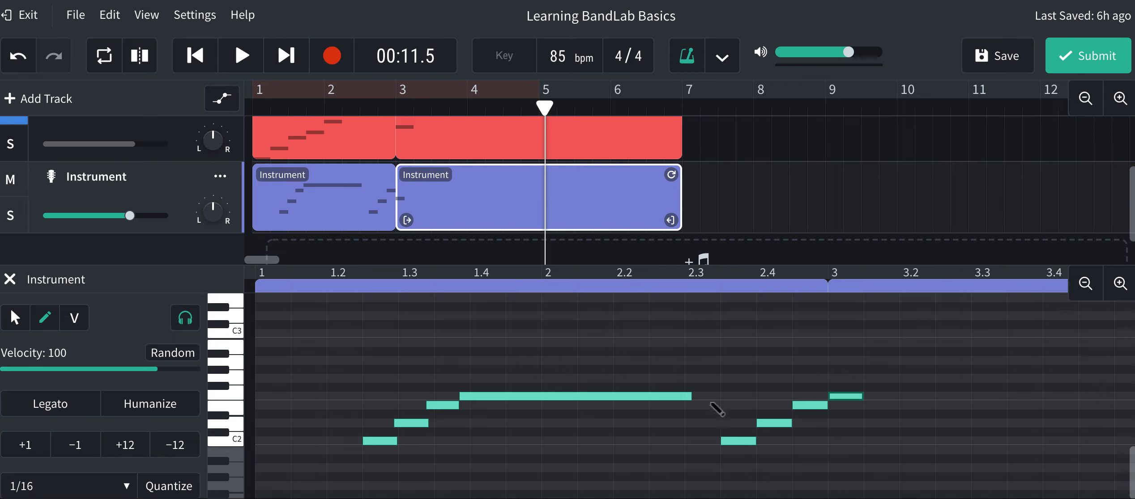
{"action": "left_click", "coordinate": [1086, 284]}
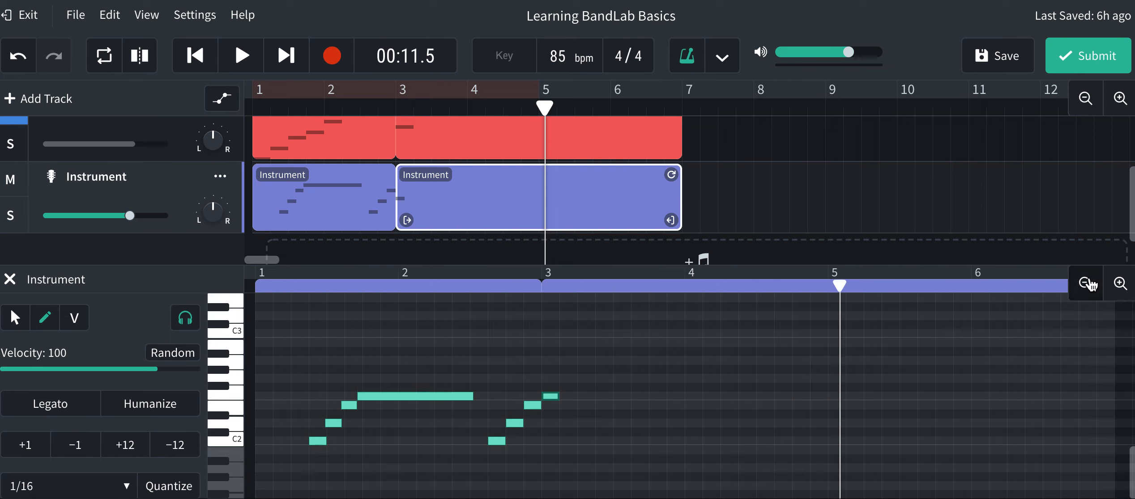
{"action": "left_click", "coordinate": [1120, 283]}
{"action": "scroll", "coordinate": [620, 413], "scroll_direction": "left", "scroll_amount": 5}
{"action": "scroll", "coordinate": [623, 413], "scroll_direction": "down", "scroll_amount": 2}
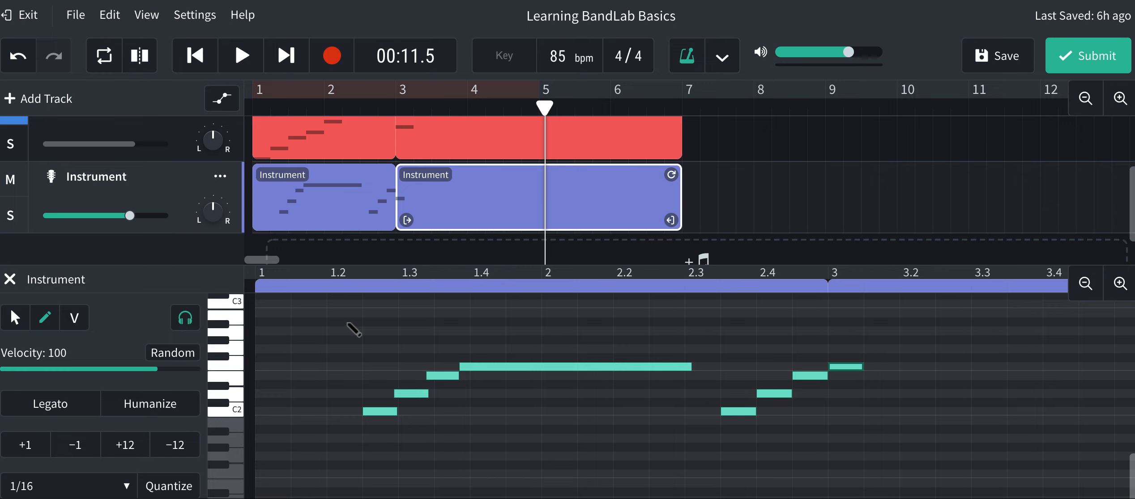
{"action": "scroll", "coordinate": [349, 229], "scroll_direction": "up", "scroll_amount": 2}
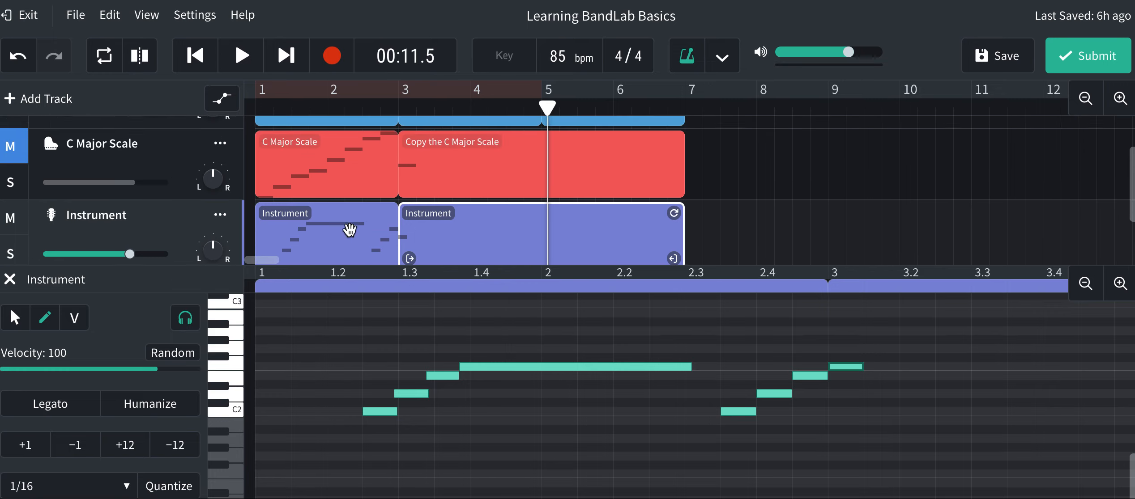